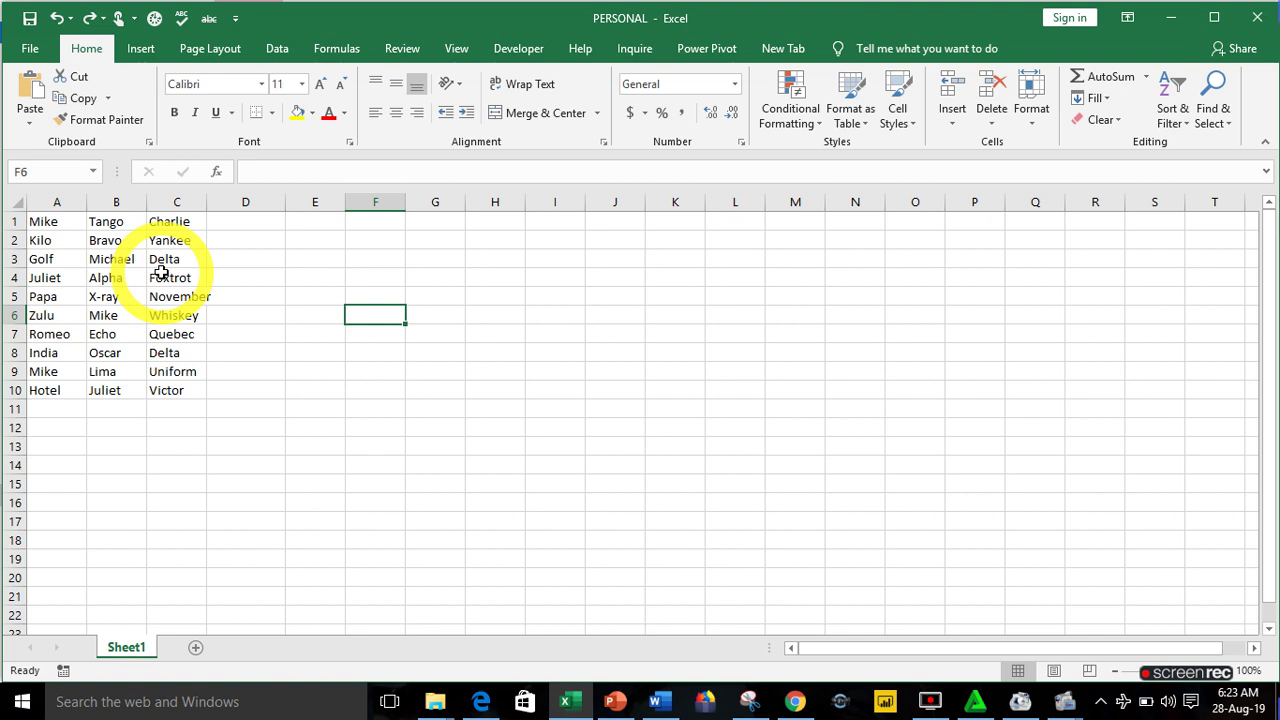
# AutoFit column C so the name 'November' shows in full.
pyautogui.doubleClick(206, 202)
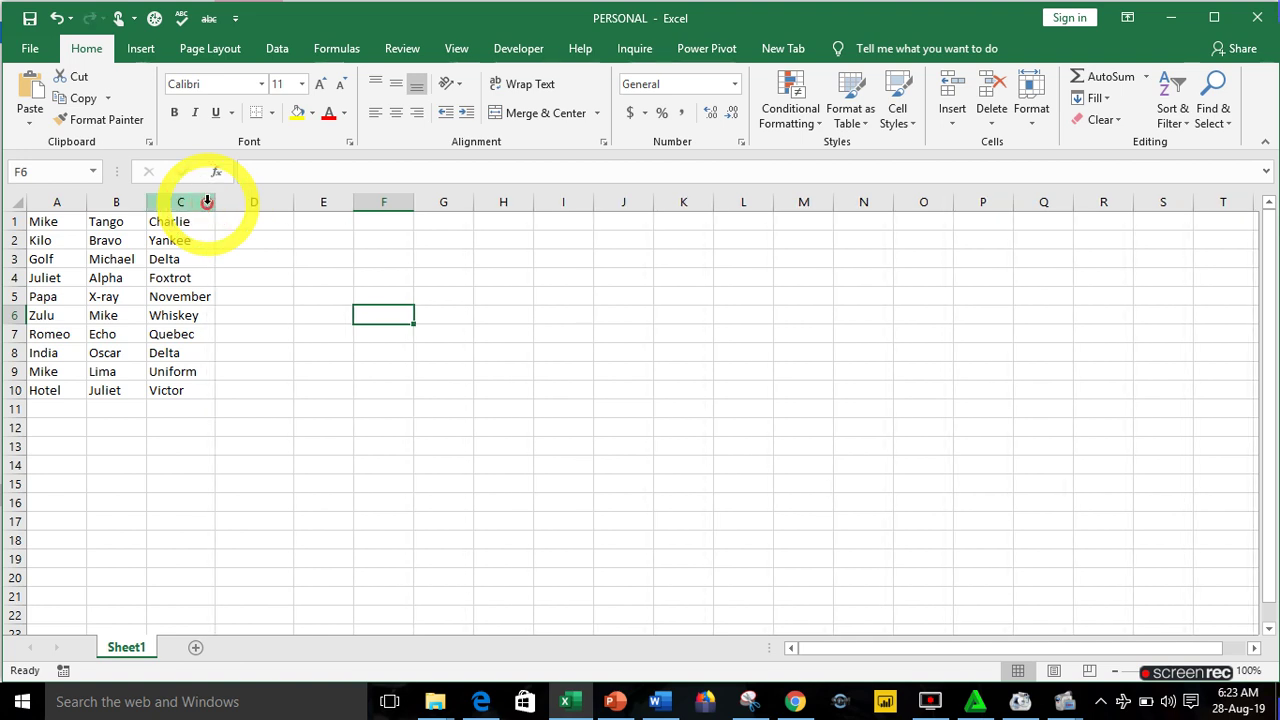
# Select the three-column name list in A1:C10.
pyautogui.click(42, 223)
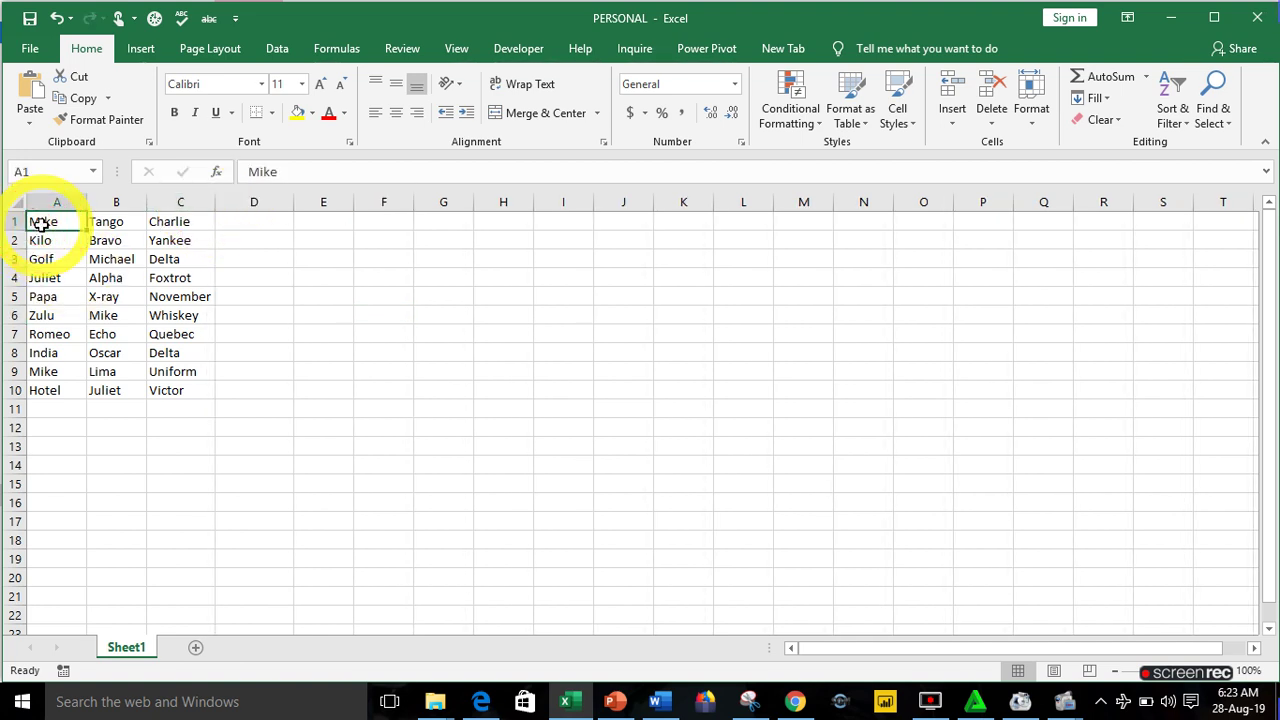
pyautogui.moveTo(42, 223); pyautogui.dragTo(200, 388)
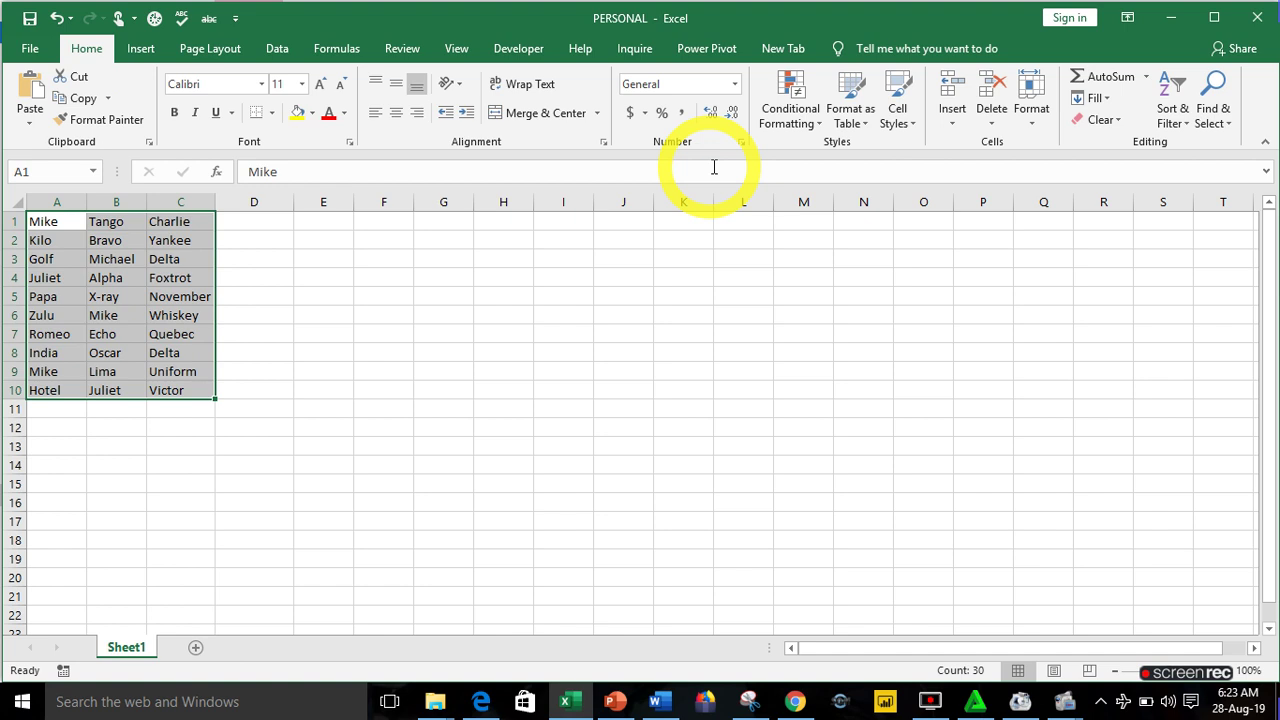
# Apply Duplicate Values highlighting, previewing the repeated Mike, Juliet and Delta in light red.
pyautogui.click(816, 128)
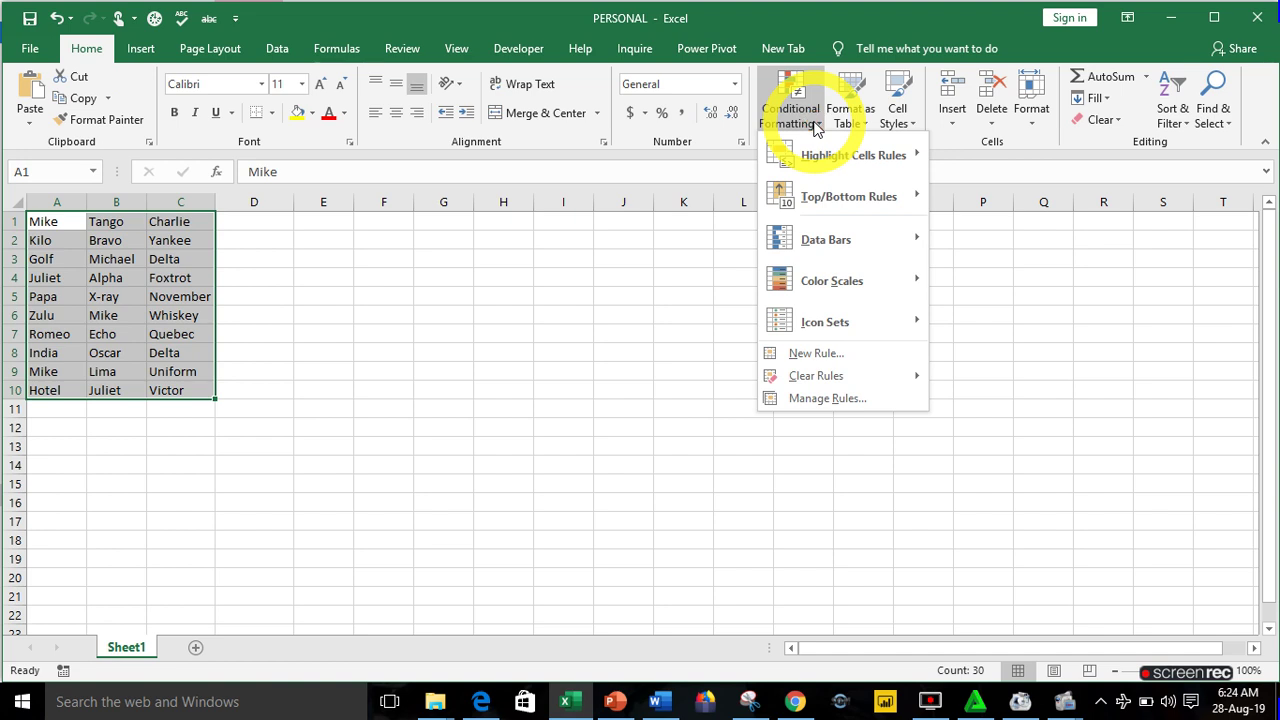
pyautogui.moveTo(818, 158)
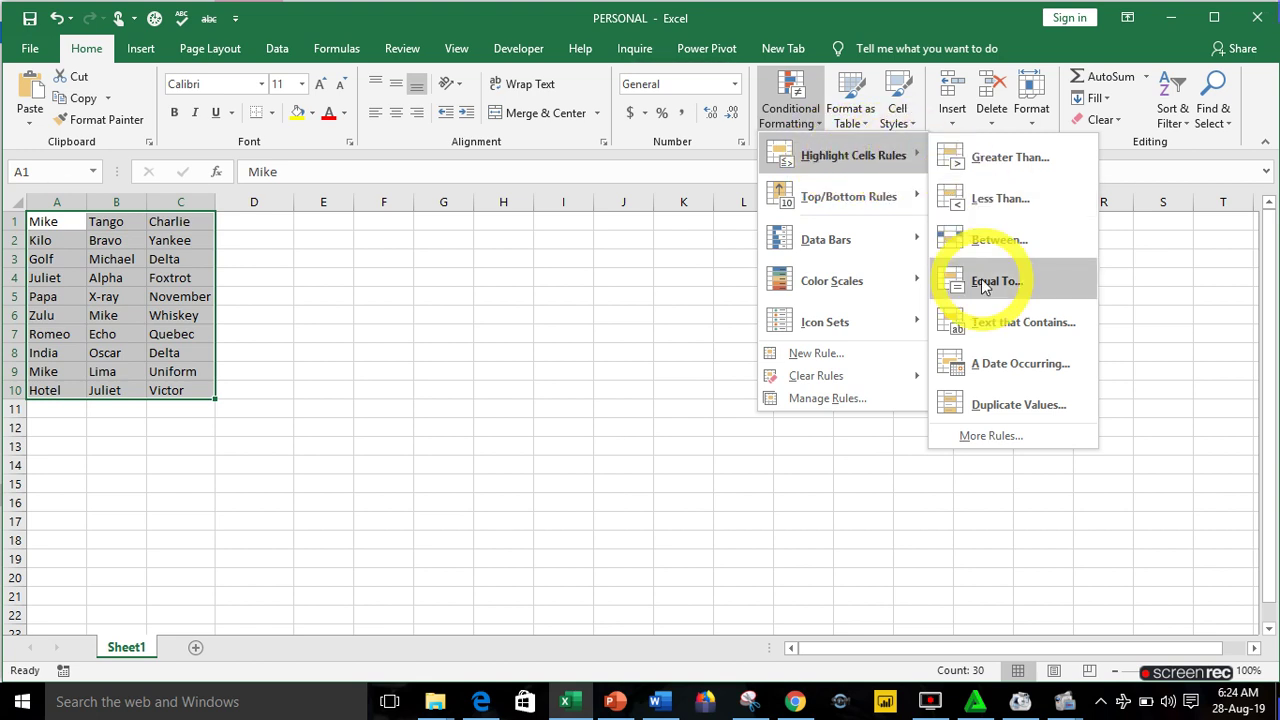
pyautogui.click(1024, 403)
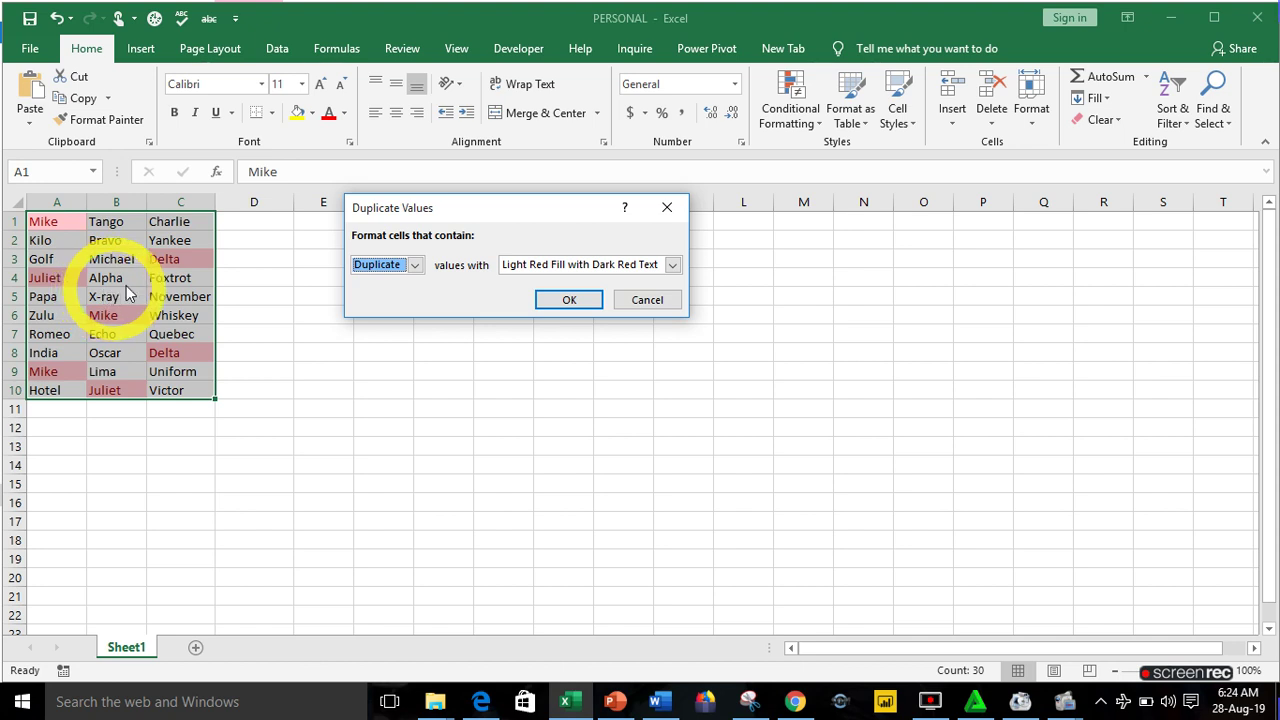
# Switch the duplicate format to Green Fill with Dark Green Text and confirm.
pyautogui.click(672, 266)
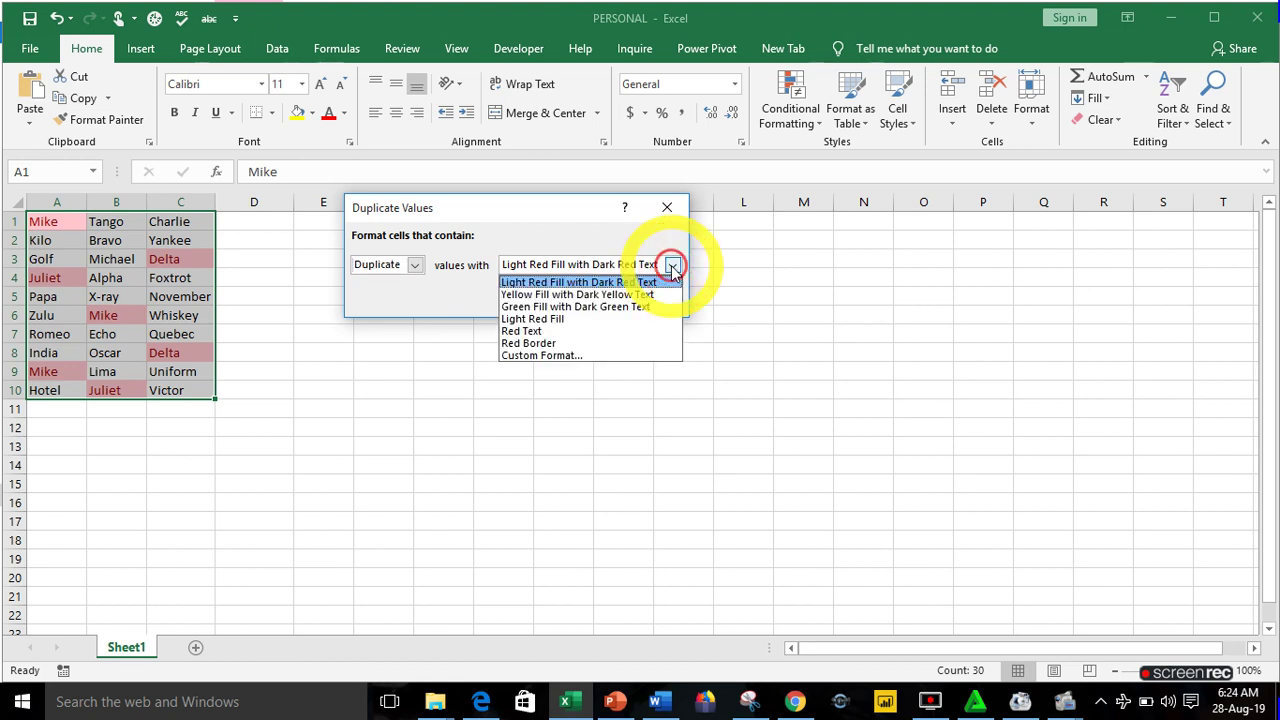
pyautogui.click(625, 307)
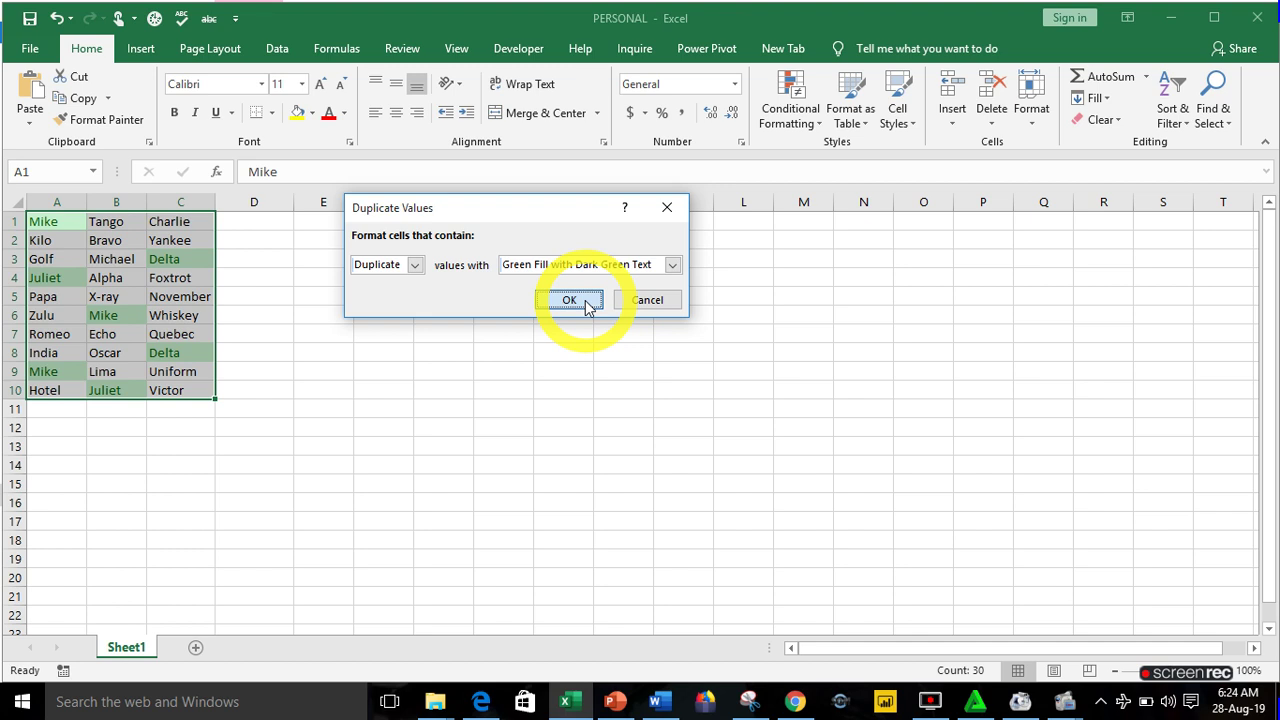
pyautogui.click(581, 302)
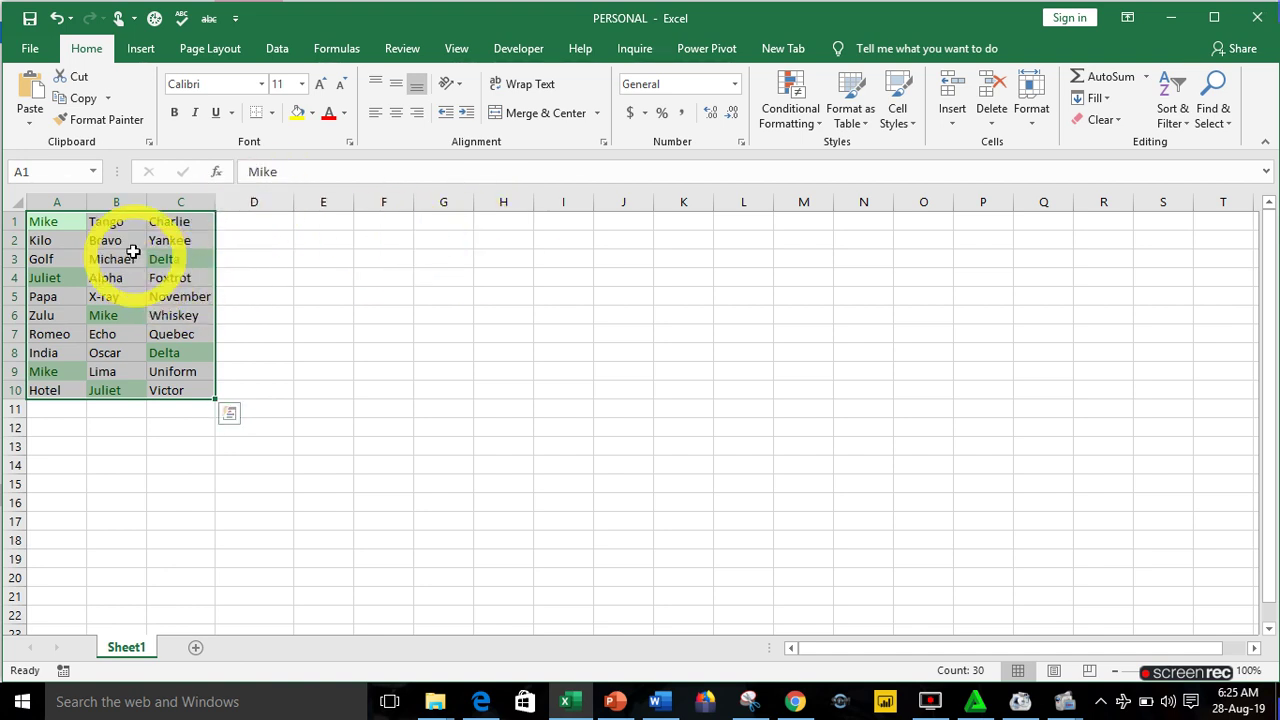
# Clear the conditional formatting rules from the selected cells A1:C10.
pyautogui.click(88, 52)
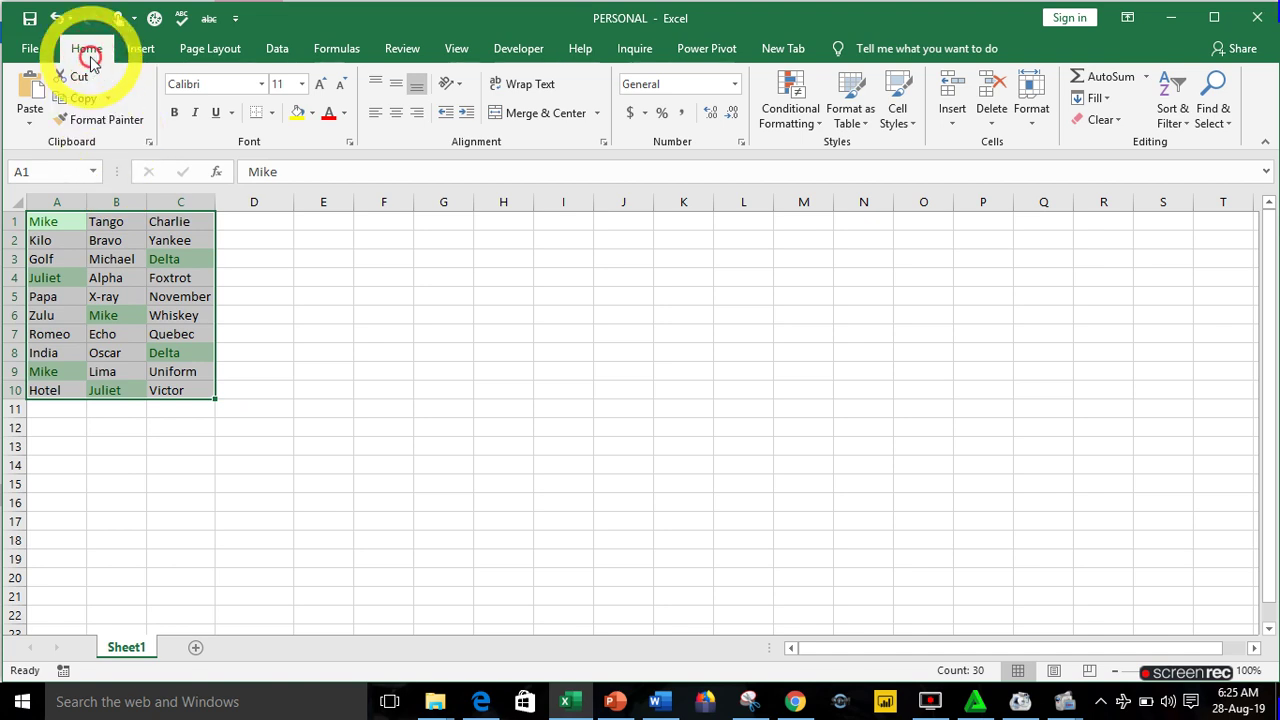
pyautogui.click(814, 136)
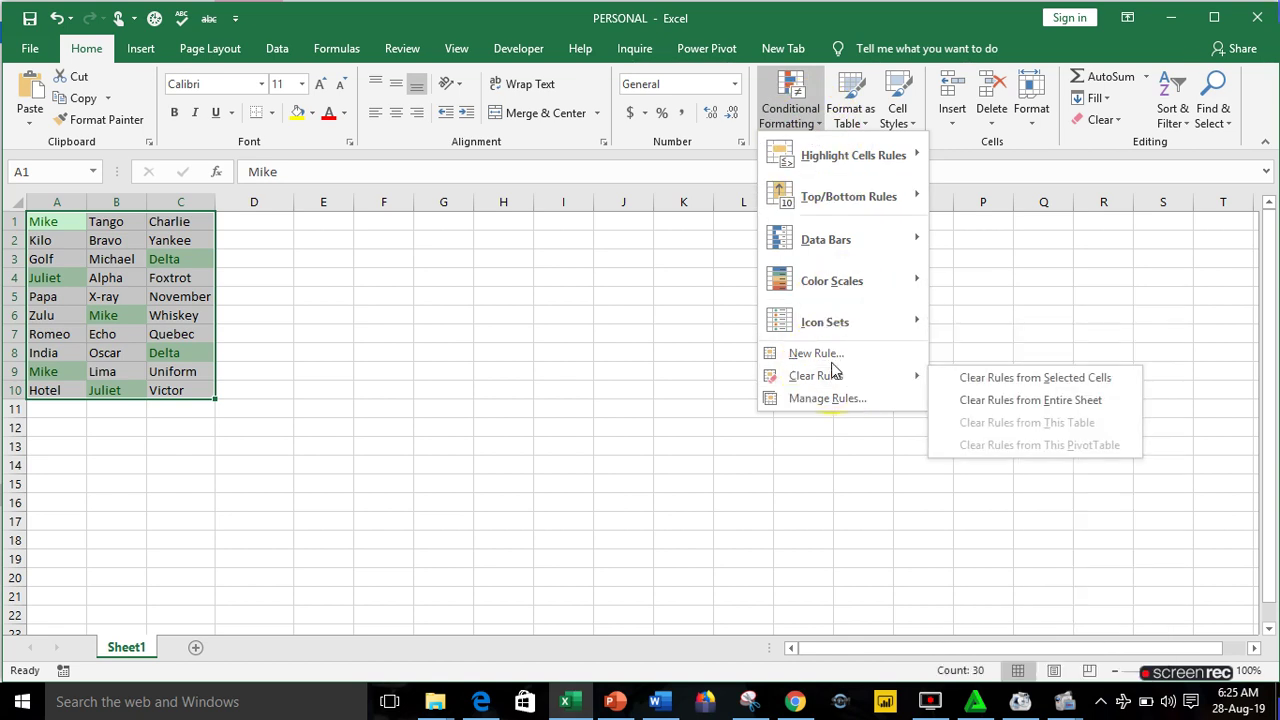
pyautogui.moveTo(840, 378)
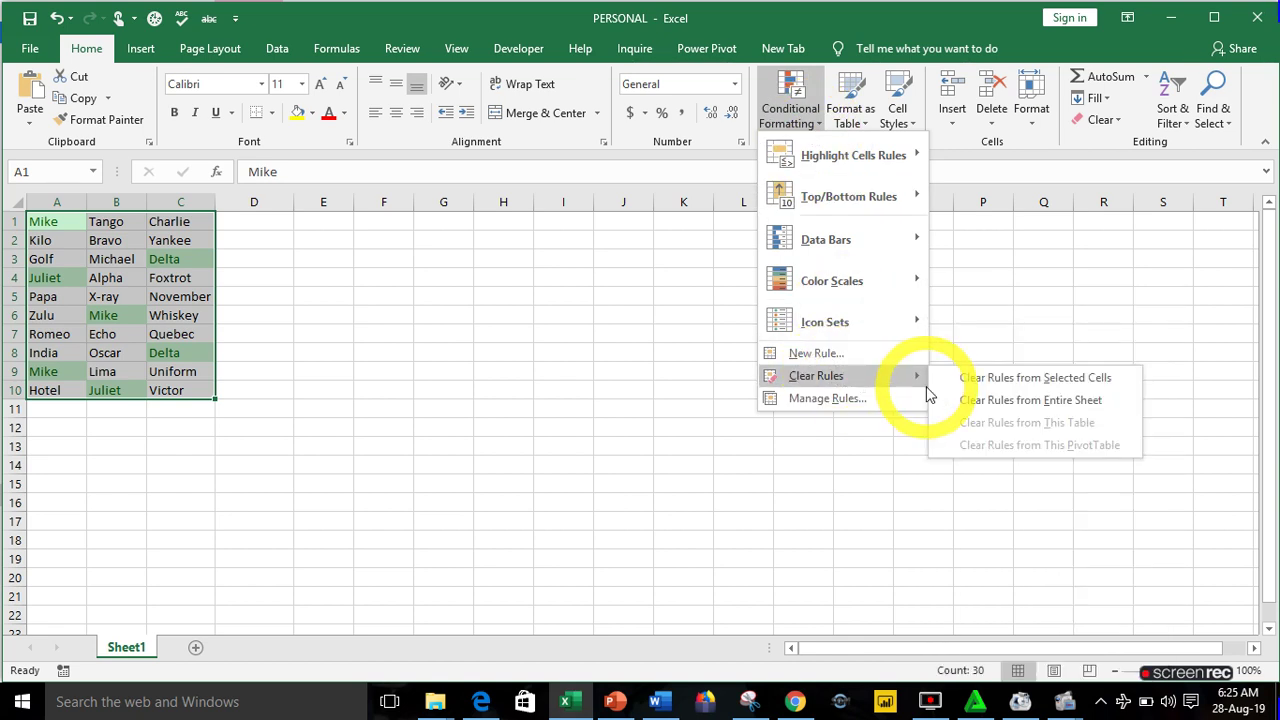
pyautogui.click(992, 388)
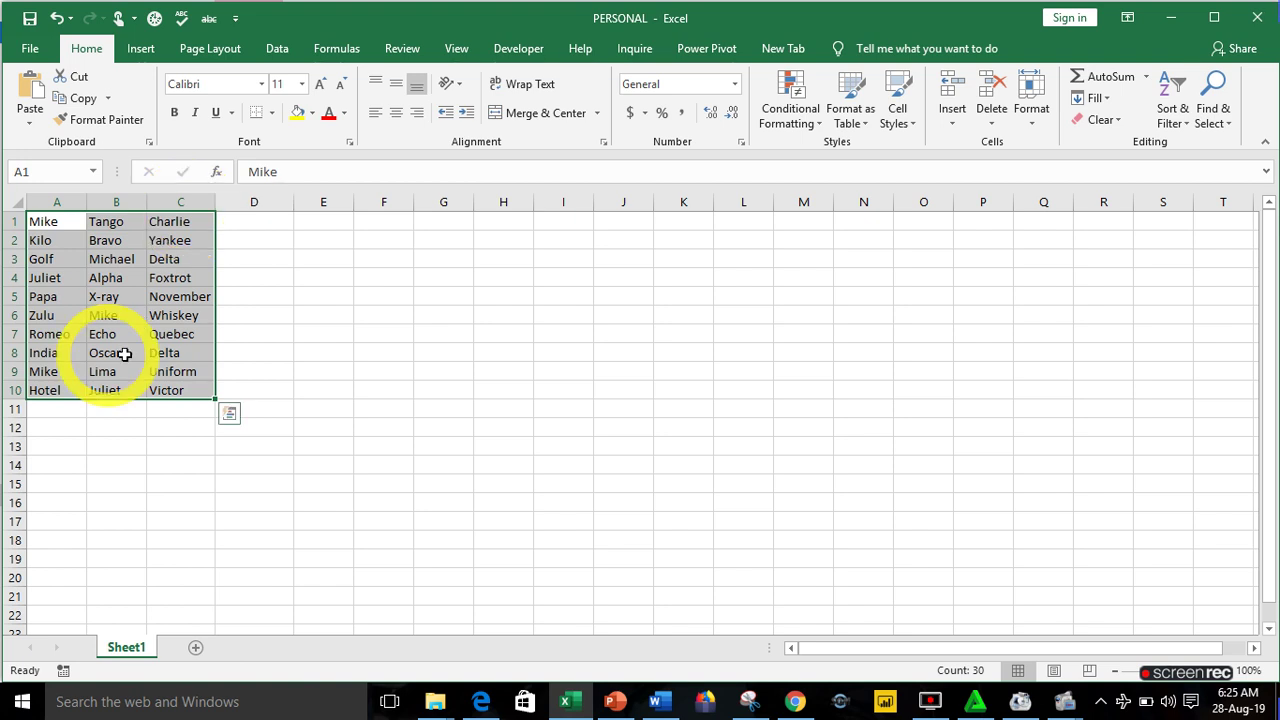
# Open the New Formatting Rule dialog from Conditional Formatting on the Home tab.
pyautogui.click(80, 50)
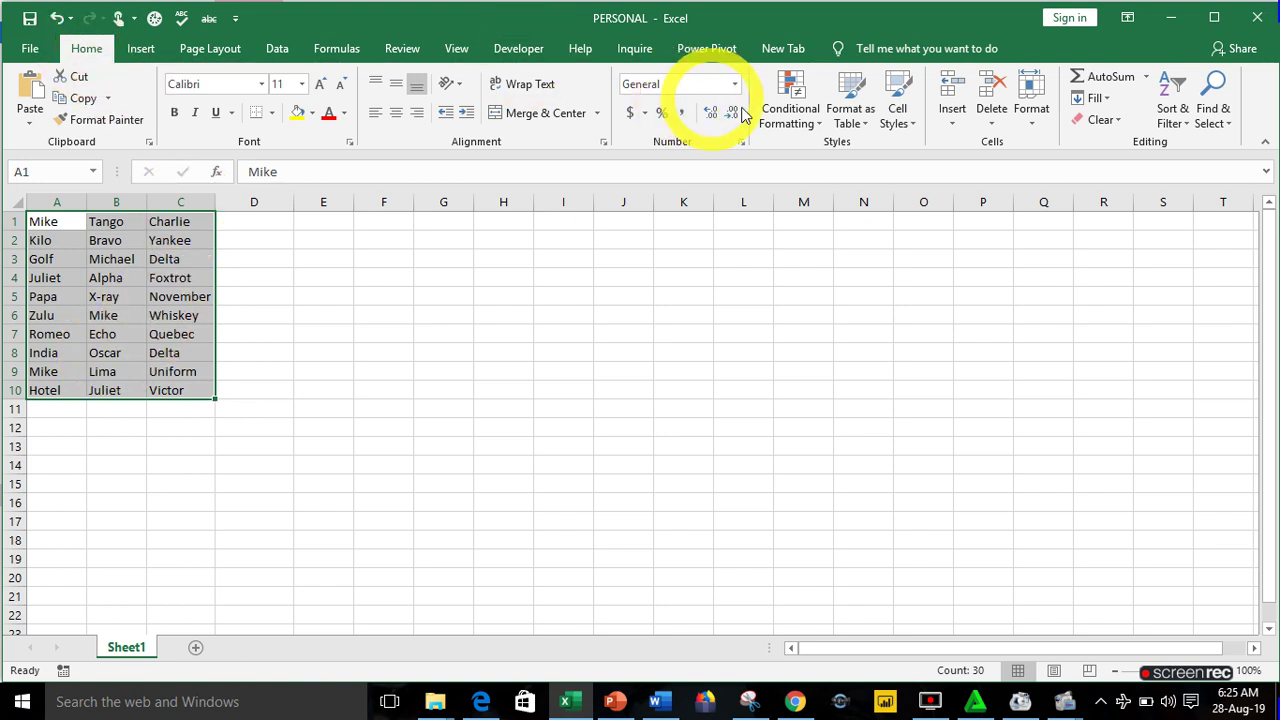
pyautogui.click(814, 124)
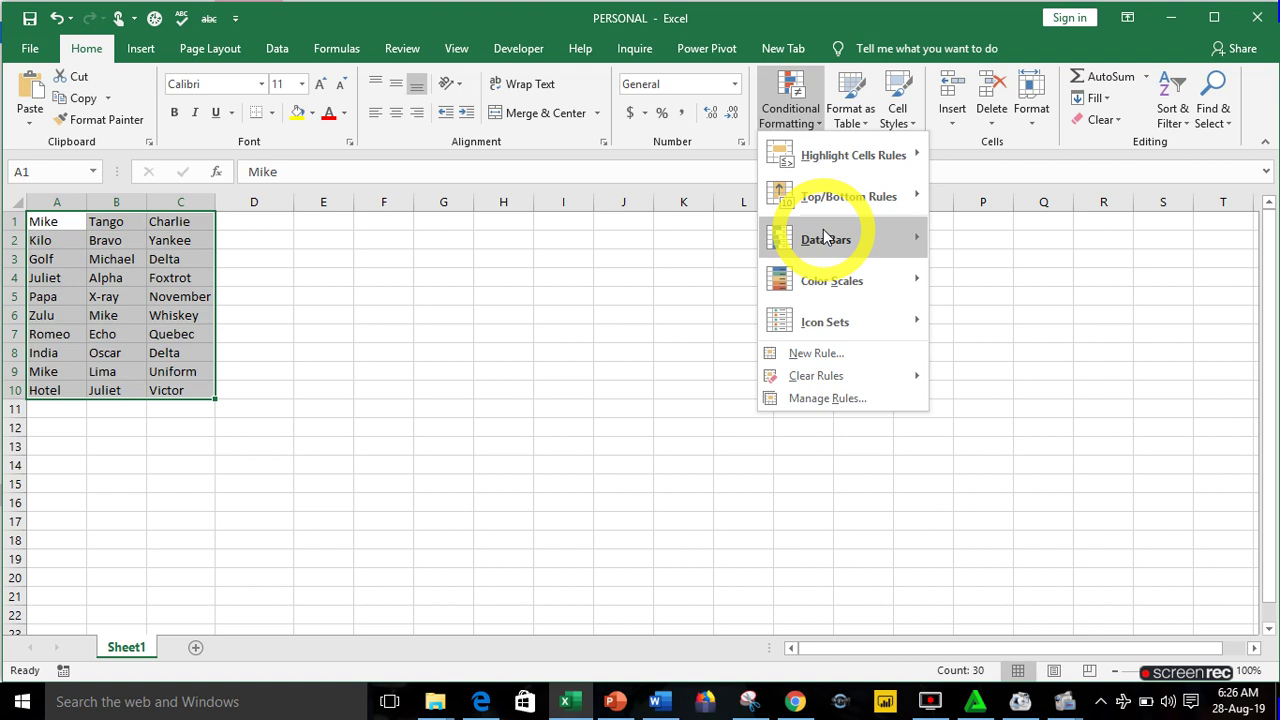
pyautogui.click(826, 360)
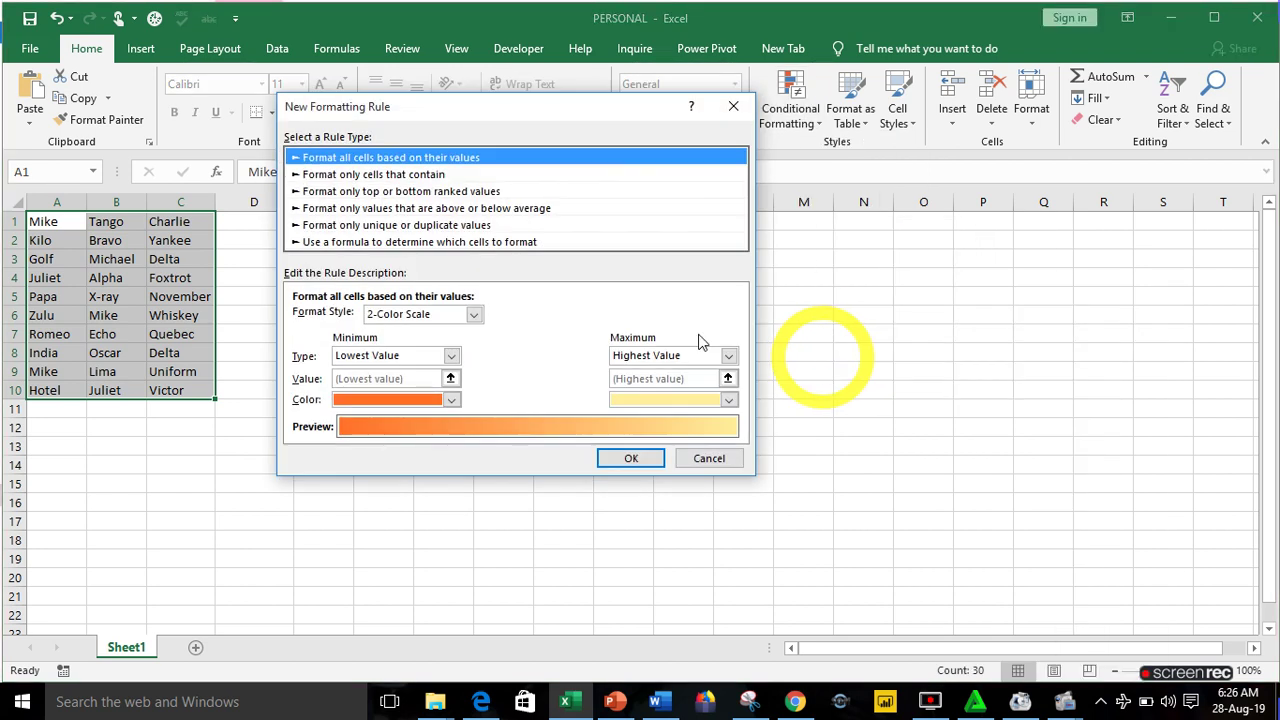
# Choose the 'Use a formula to determine which cells to format' rule type and begin typing =COUNTIF.
pyautogui.click(445, 243)
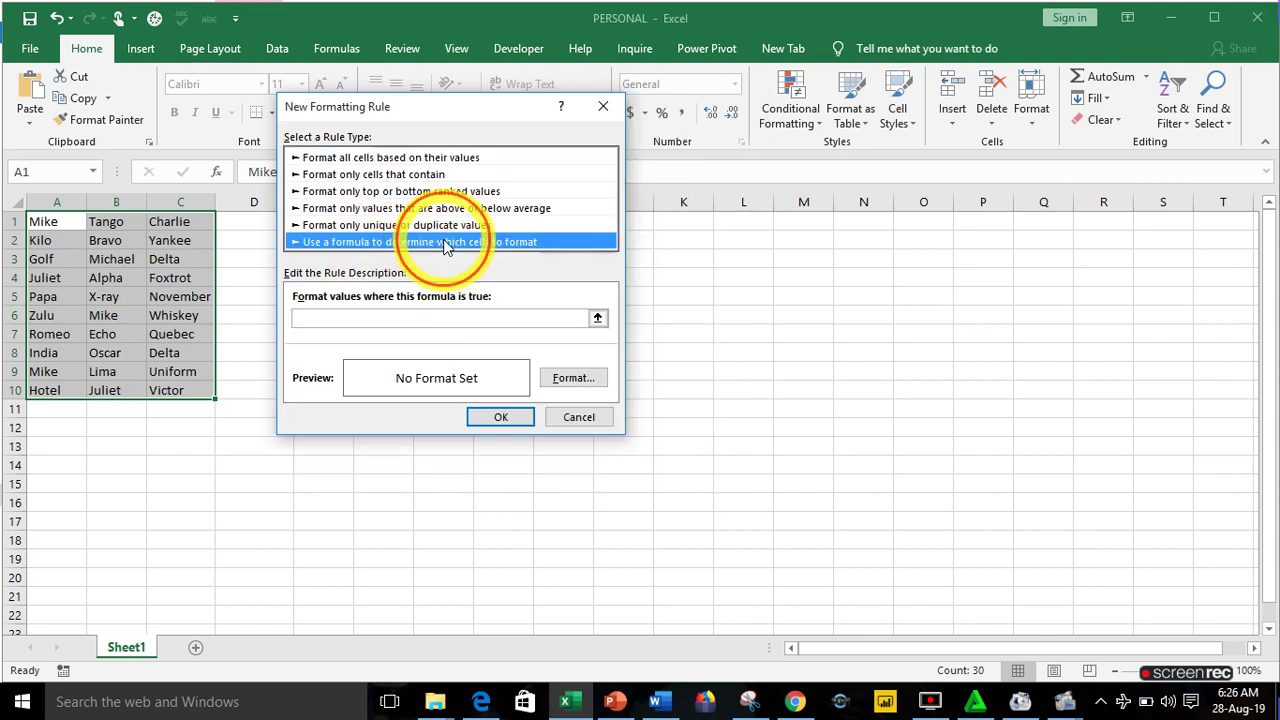
pyautogui.click(416, 318)
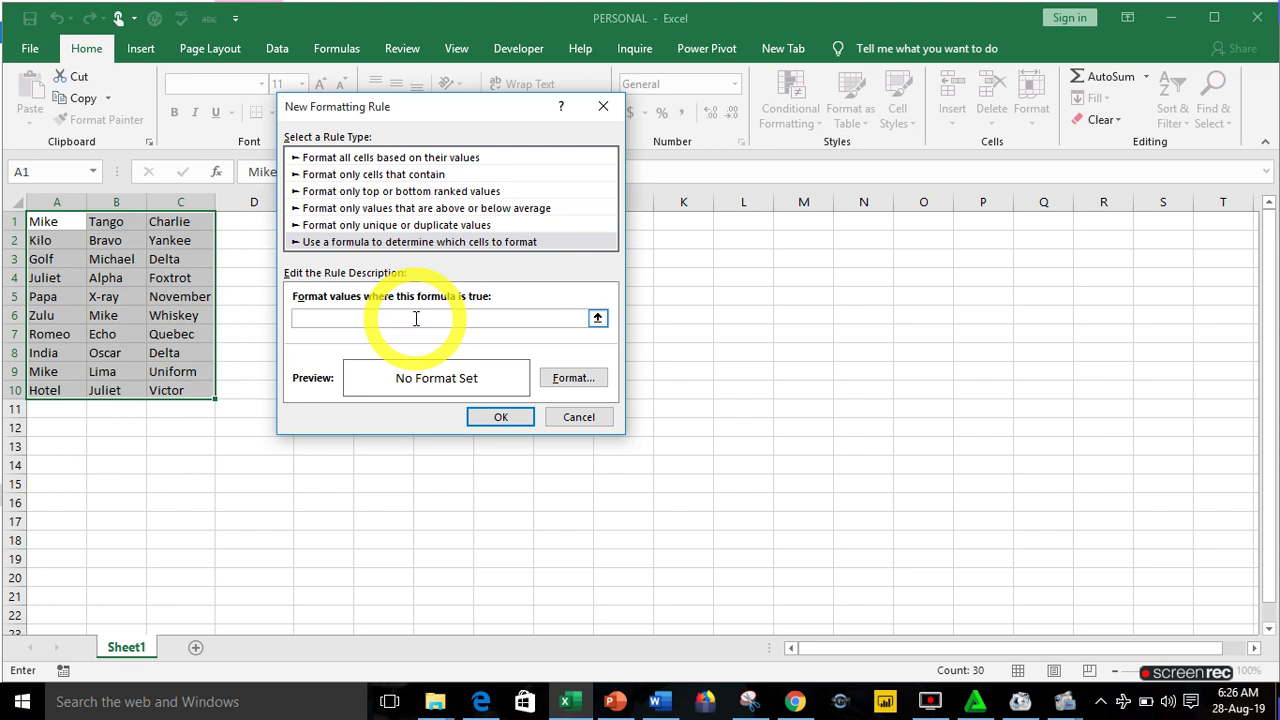
pyautogui.write('=')
pyautogui.write('COUNTIF')
# Fill in the COUNTIF range $A$1:$C$10 and criteria cell A1 by selecting on the sheet.
pyautogui.write('(')
pyautogui.click(57, 223)
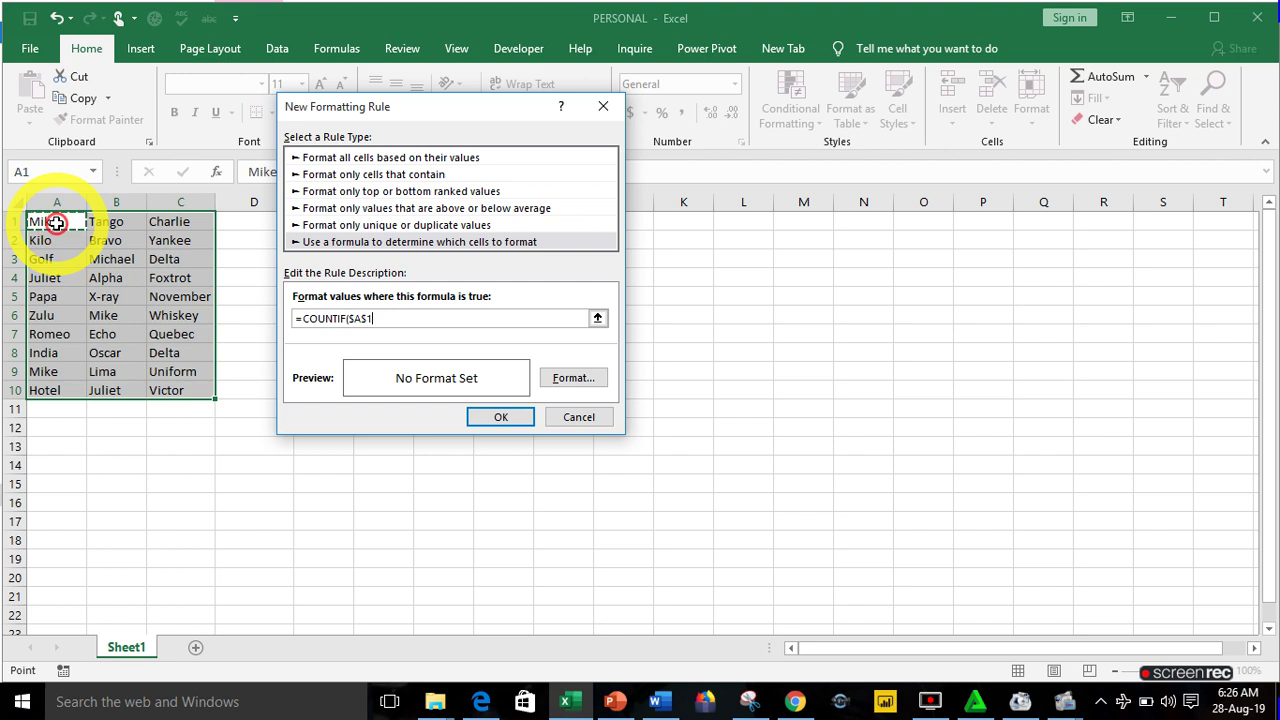
pyautogui.moveTo(57, 223); pyautogui.dragTo(192, 388)
pyautogui.write(',')
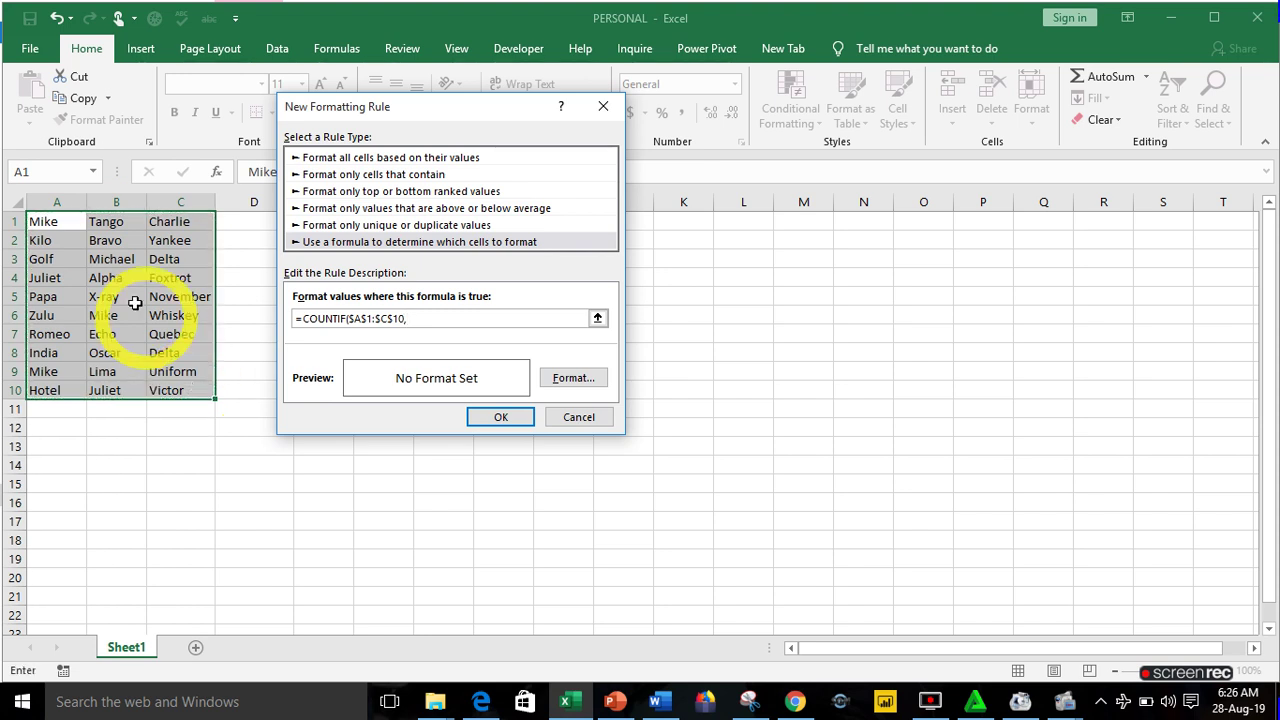
pyautogui.click(57, 221)
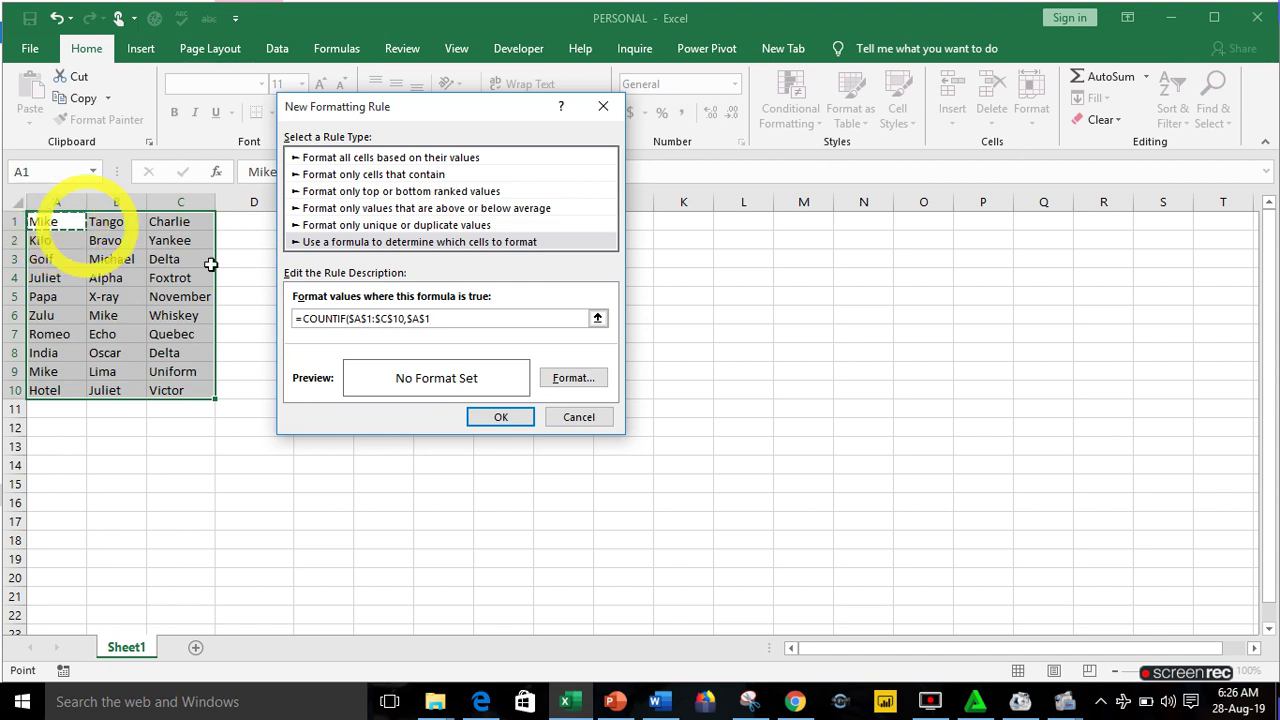
# Make the criteria a relative A1 and finish the condition as =COUNTIF($A$1:$C$10,A1)=3.
pyautogui.click(426, 319)
pyautogui.press('BackSpace')
pyautogui.press('BackSpace')
pyautogui.write('1')
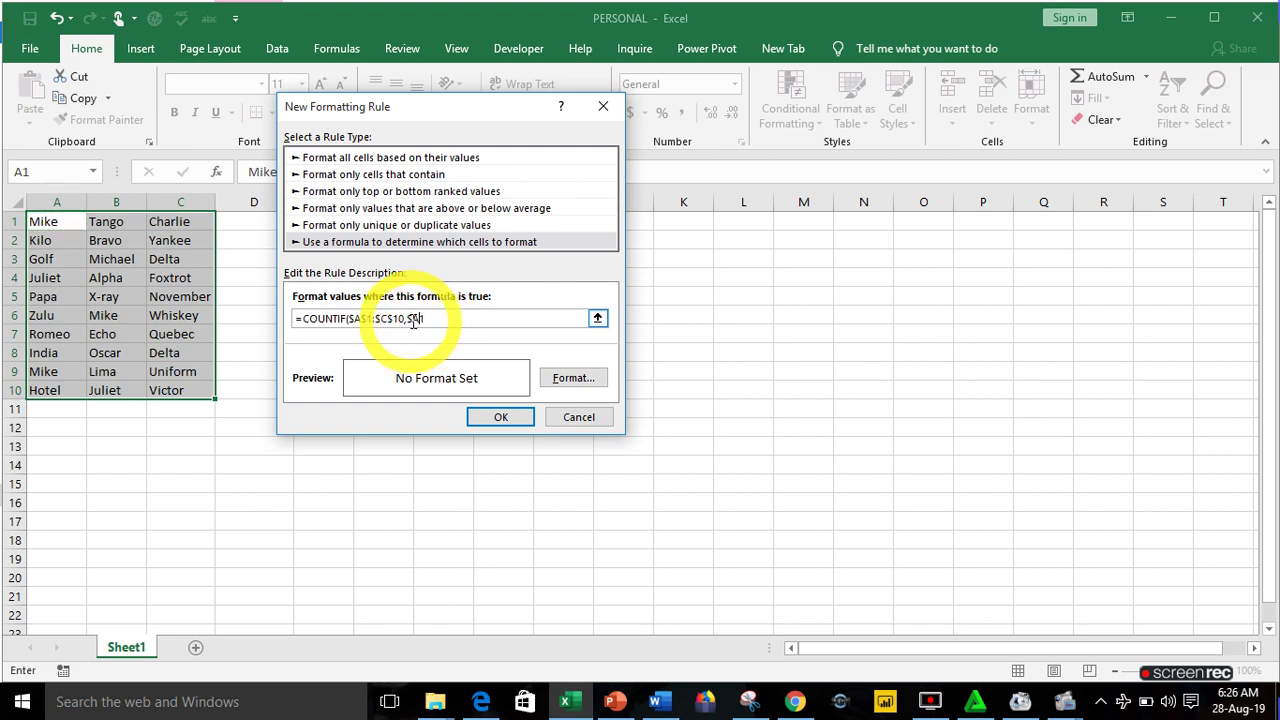
pyautogui.click(413, 321)
pyautogui.press('BackSpace')
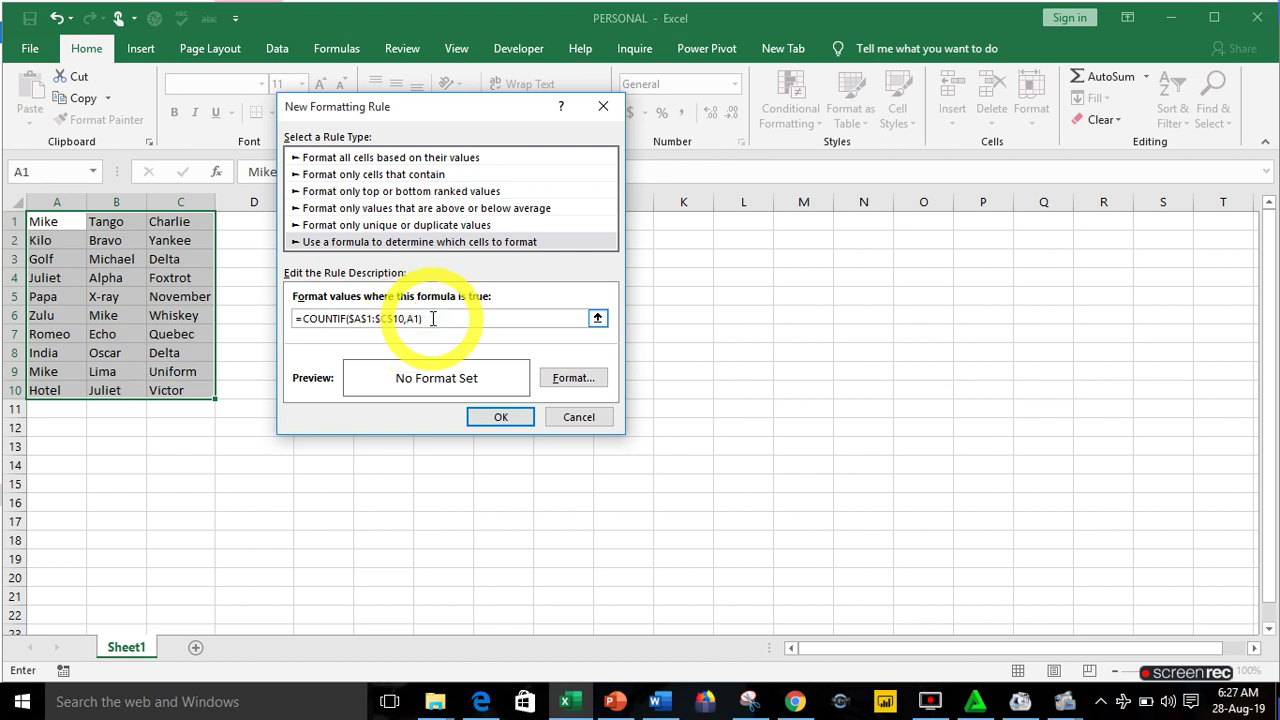
pyautogui.write('=1')
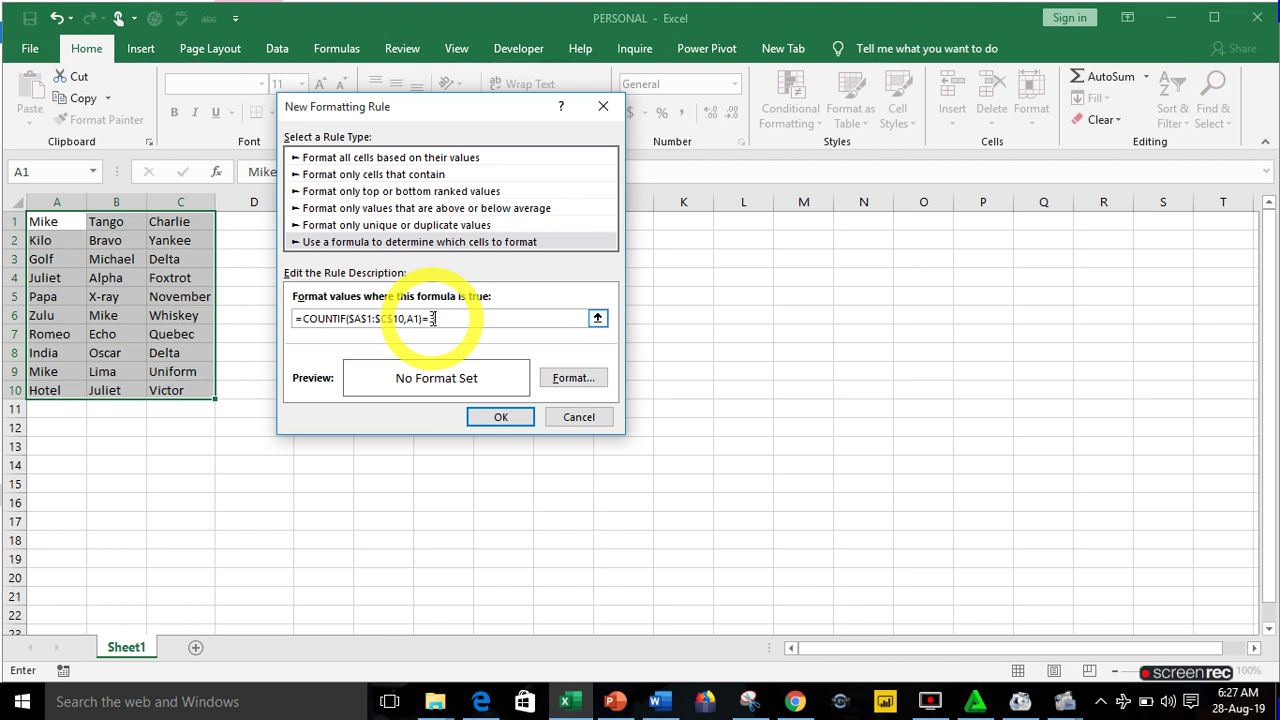